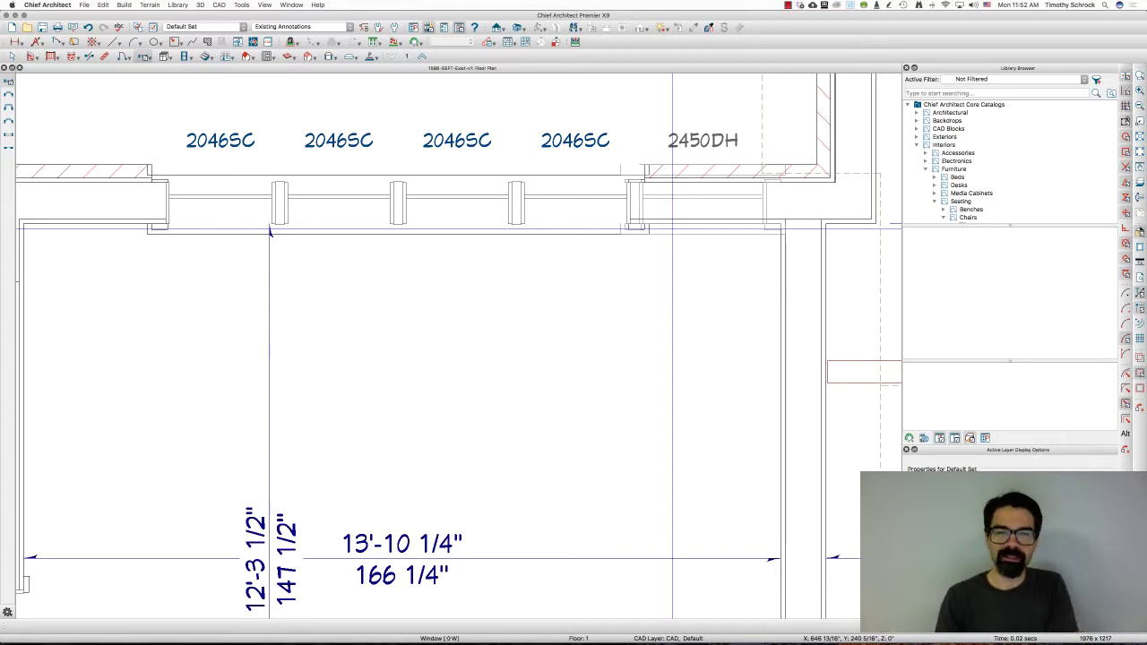
Step: Delete the 2450DH window and dimension the overall width across the four 2046SC windows
{"action": "key", "text": "Delete"}
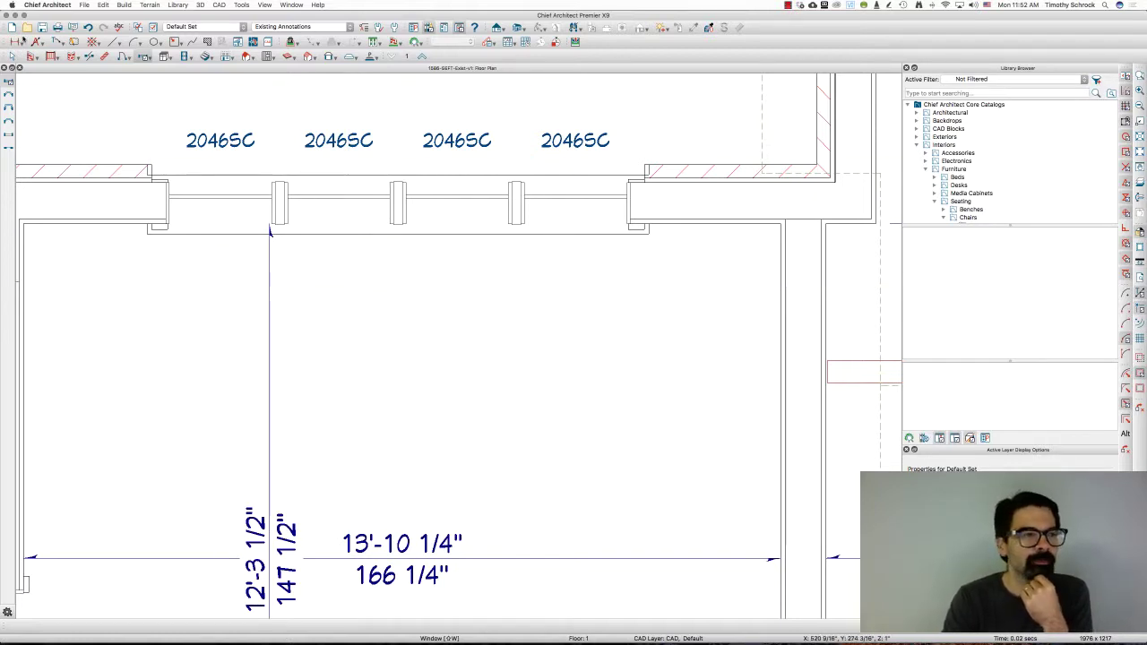
{"action": "key", "text": "d"}
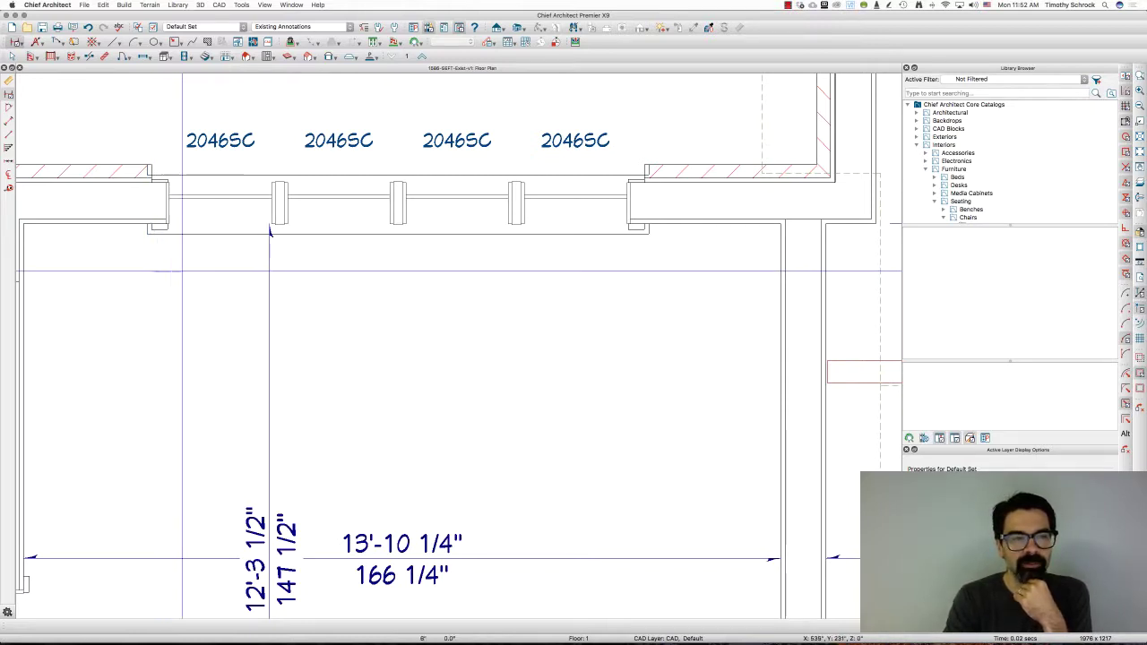
{"action": "left_click_drag", "start_coordinate": [166, 271], "coordinate": [630, 273]}
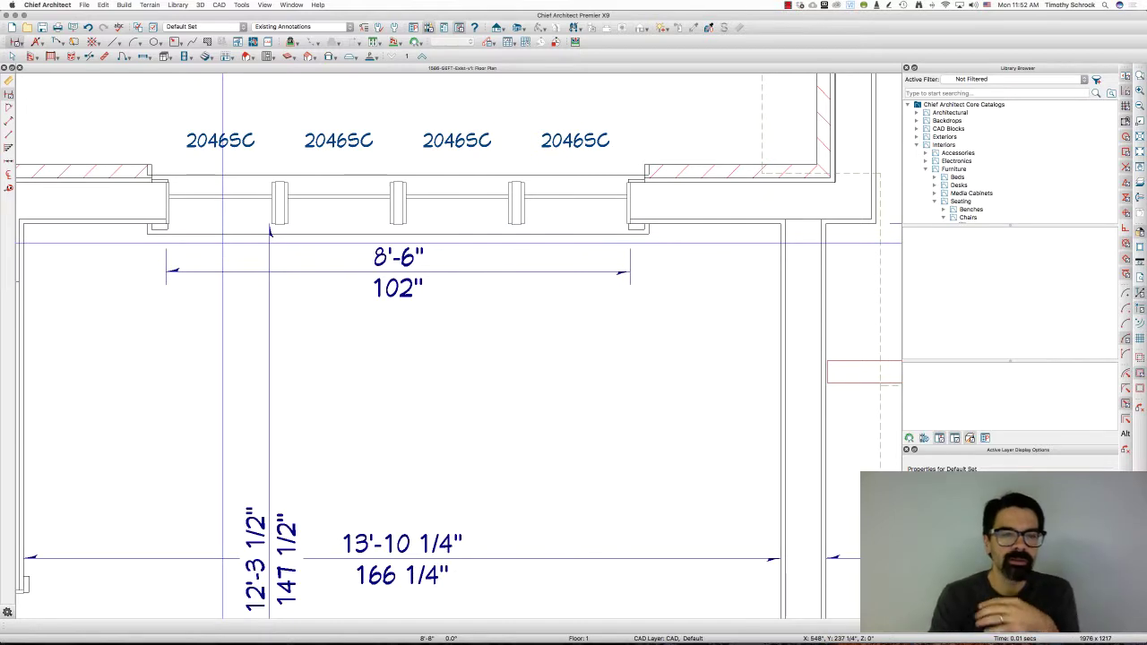
{"action": "scroll", "coordinate": [270, 231], "scroll_direction": "up", "scroll_amount": 1}
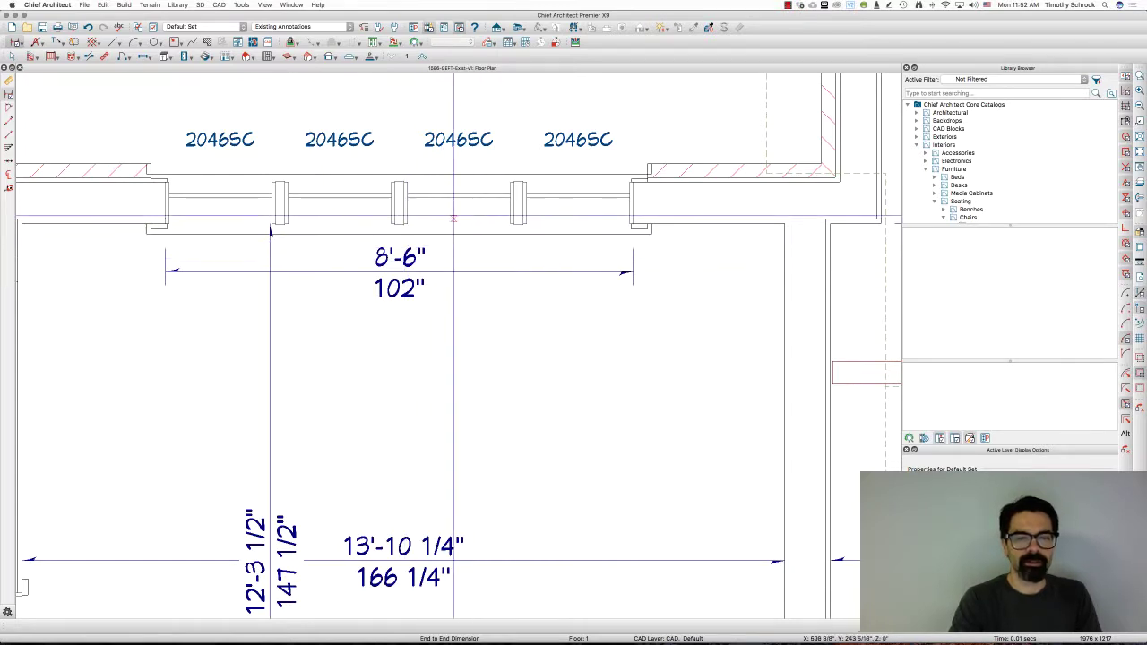
Step: Try to move the rightmost 2046SC window closer to its neighbour, and undo the move
{"action": "key", "text": "space"}
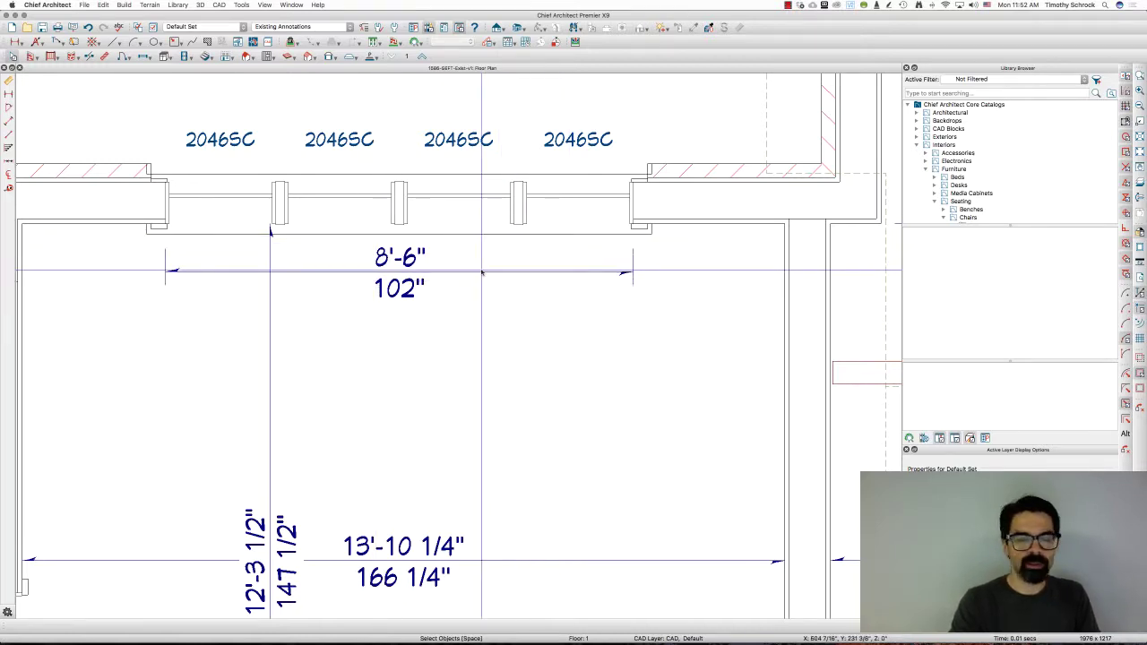
{"action": "scroll", "coordinate": [481, 272], "scroll_direction": "down", "scroll_amount": 1}
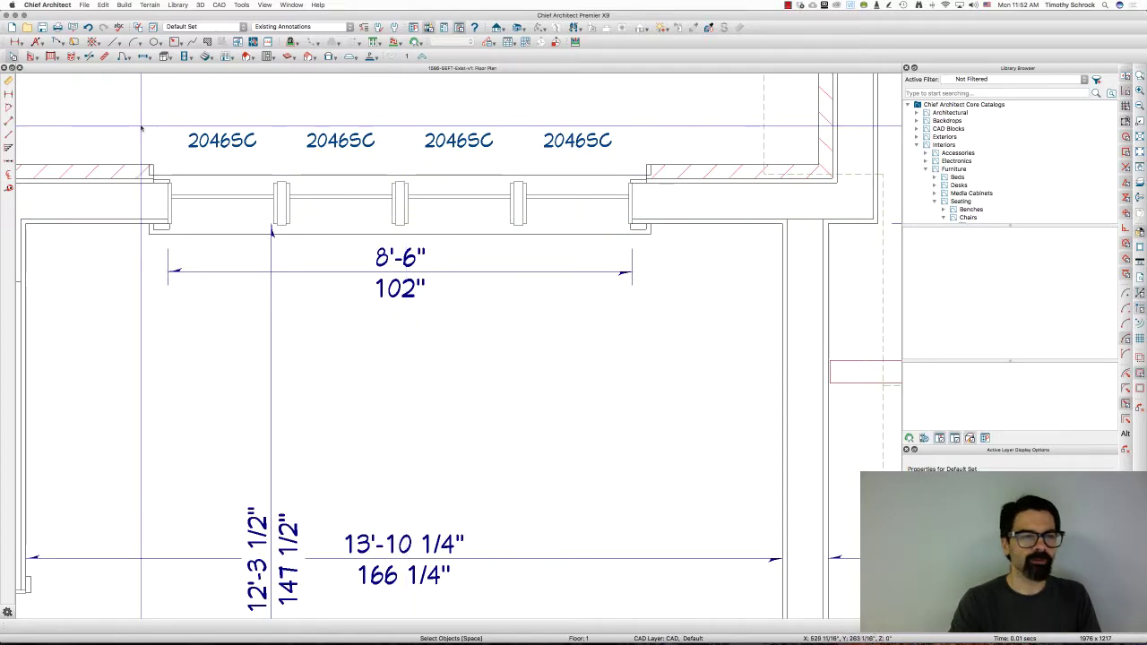
{"action": "left_click", "coordinate": [575, 194]}
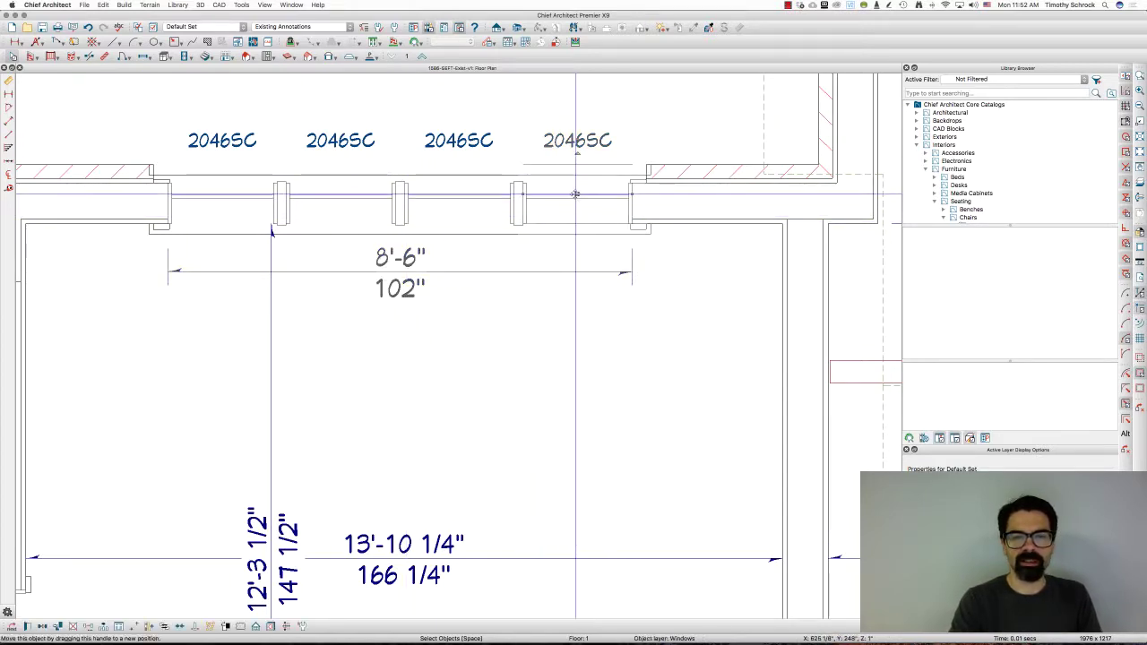
{"action": "left_click_drag", "start_coordinate": [575, 194], "coordinate": [565, 193]}
{"action": "key", "text": "ctrl+z"}
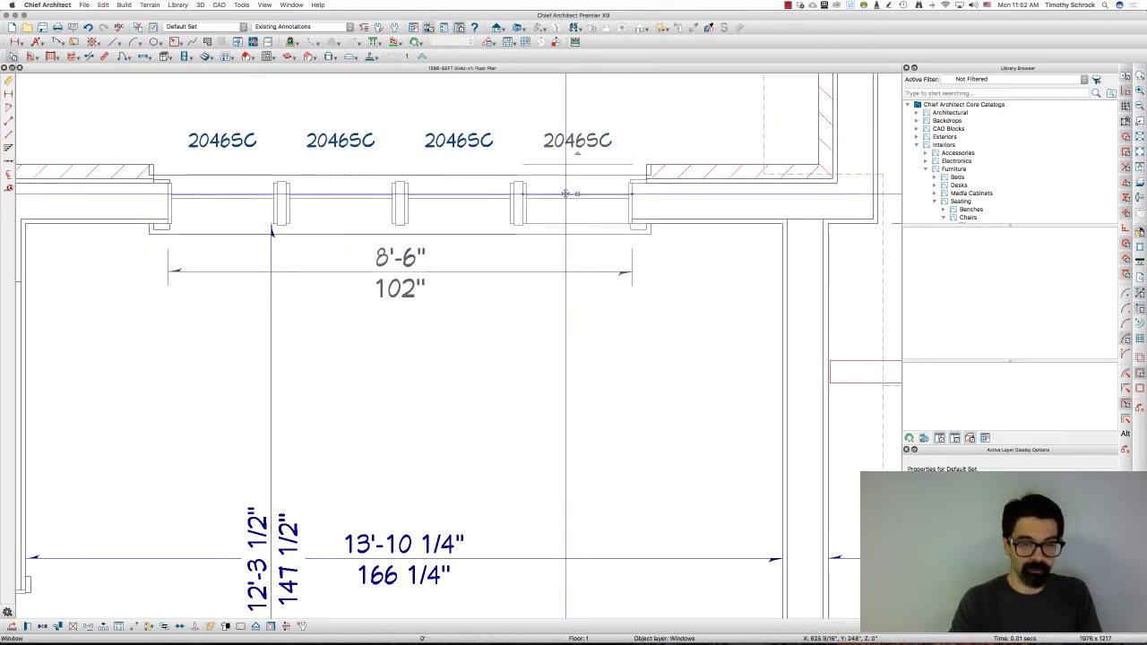
{"action": "scroll", "coordinate": [566, 194], "scroll_direction": "up", "scroll_amount": 1}
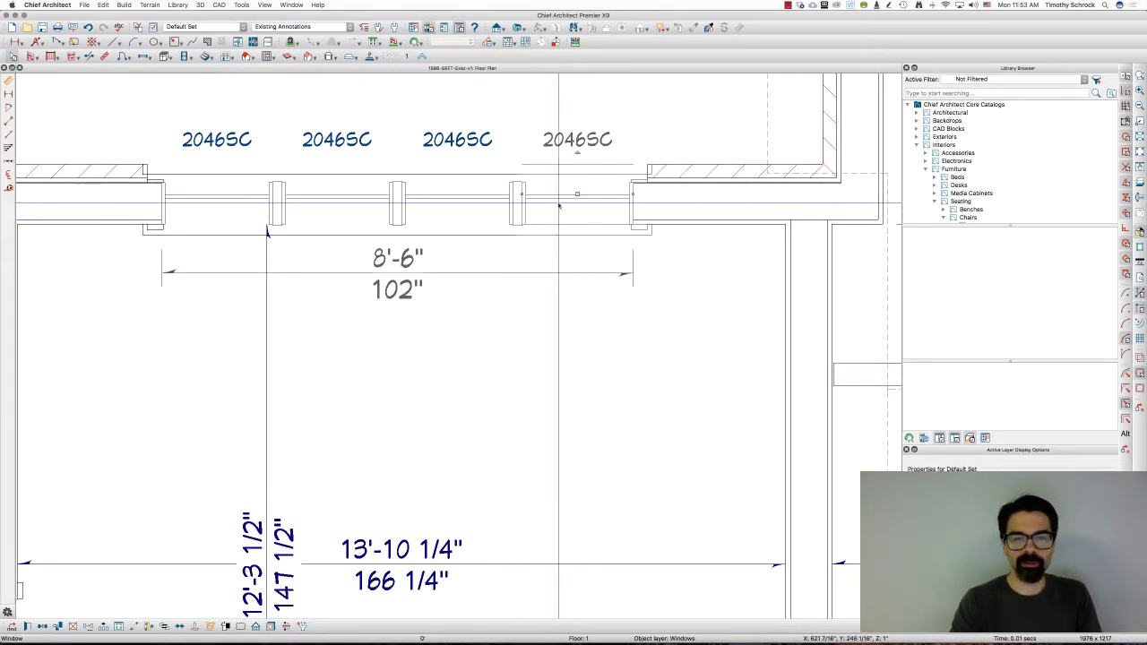
{"action": "left_click_drag", "start_coordinate": [580, 196], "coordinate": [549, 195]}
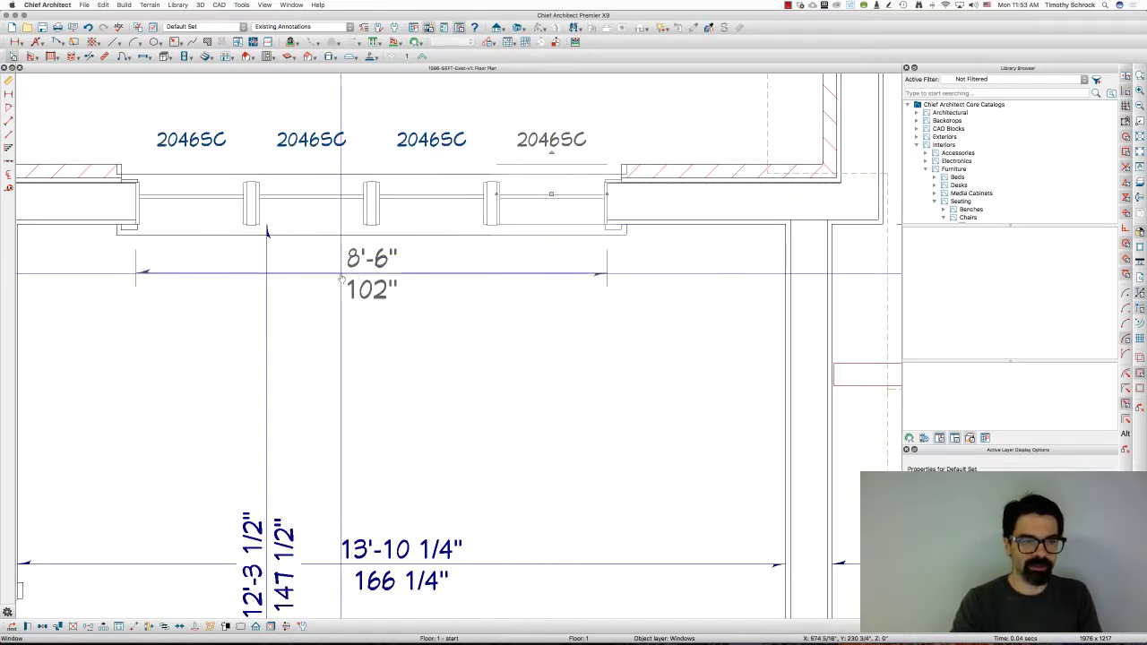
{"action": "key", "text": "super+z"}
Step: Set the minimum separation in the window defaults to 0
{"action": "left_click", "coordinate": [405, 197]}
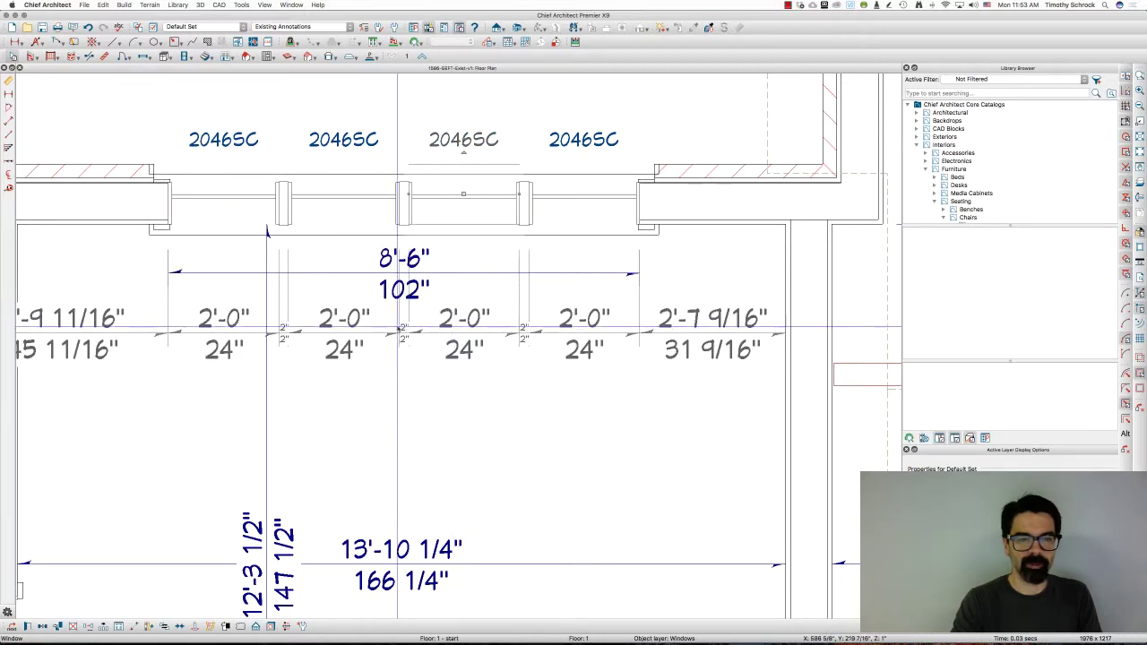
{"action": "key", "text": "Escape"}
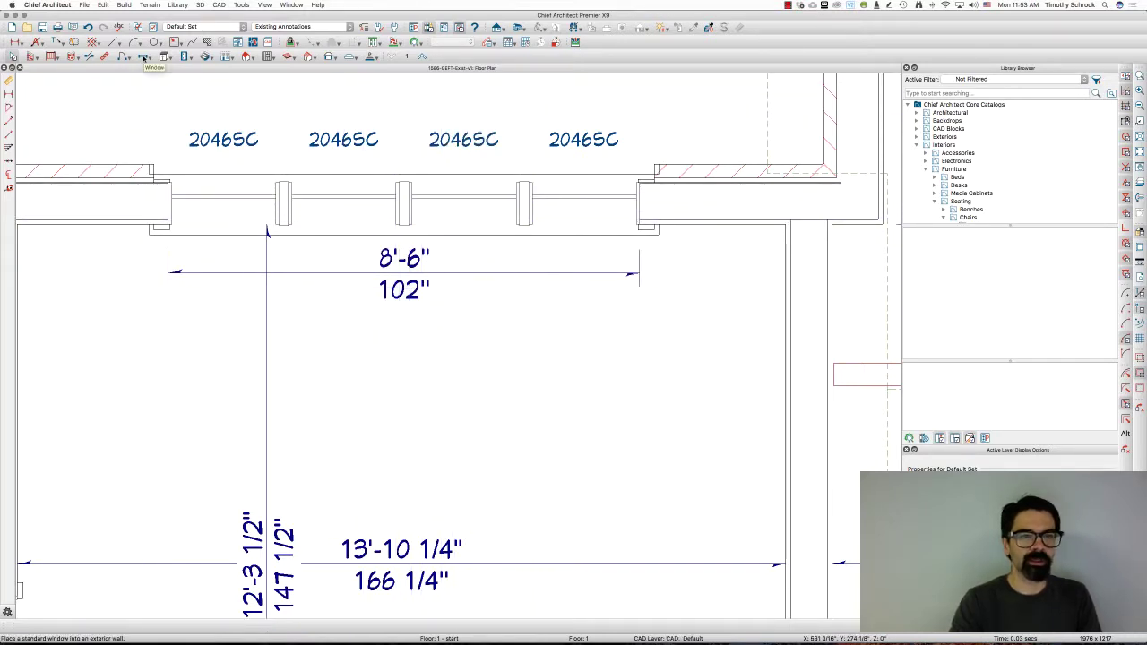
{"action": "double_click", "coordinate": [143, 56]}
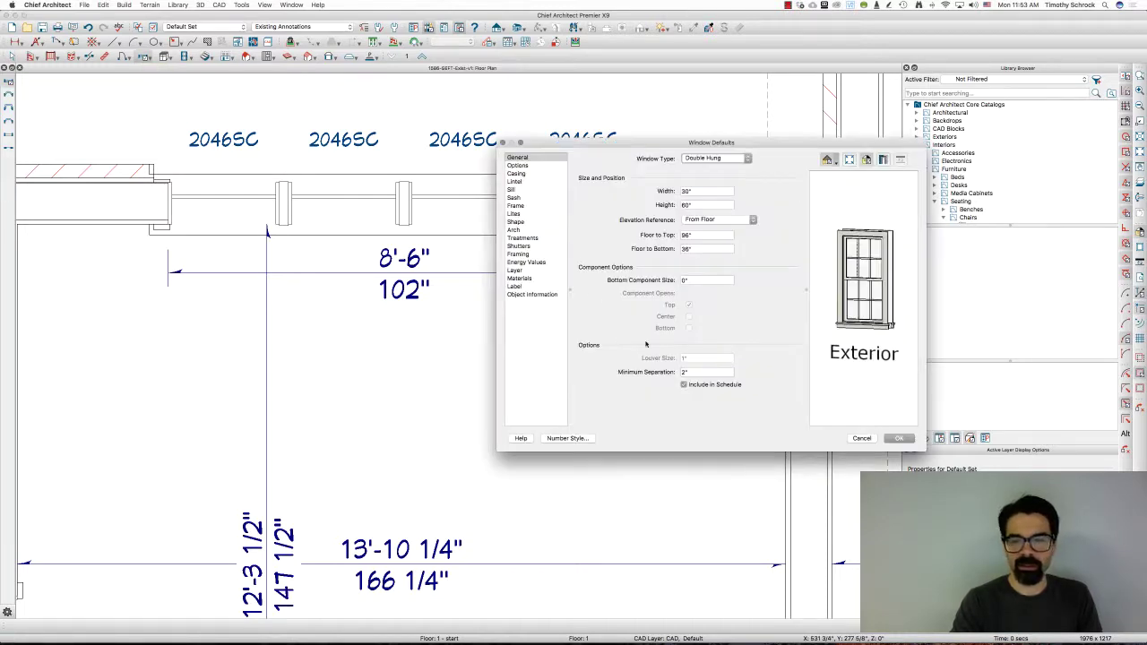
{"action": "left_click", "coordinate": [700, 374]}
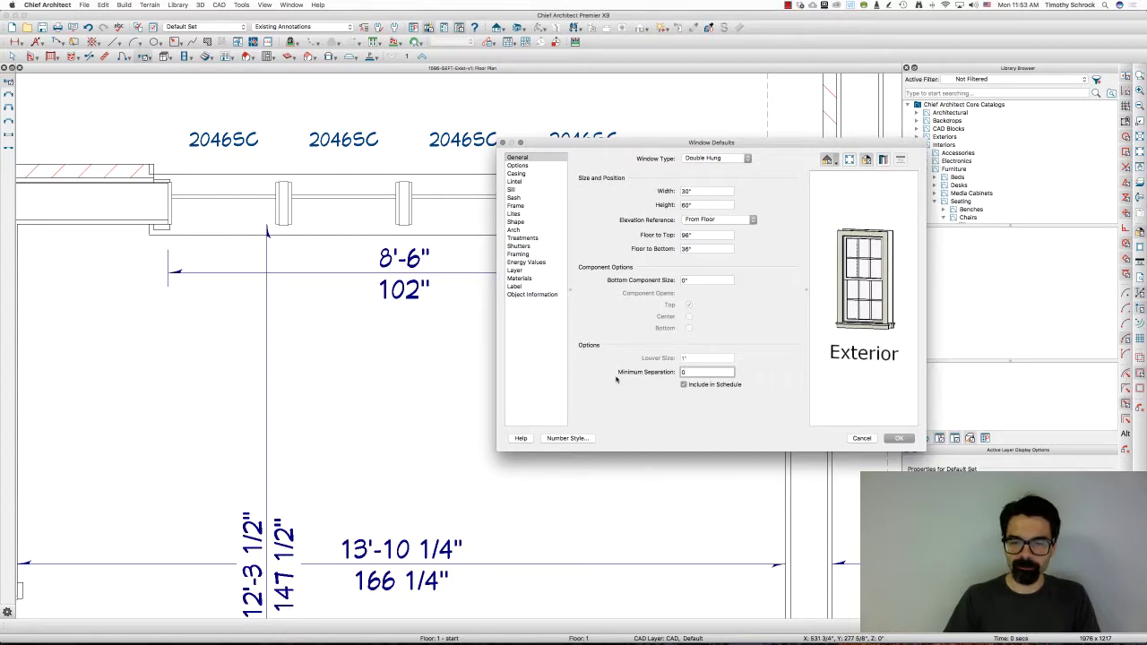
{"action": "key", "text": "Return"}
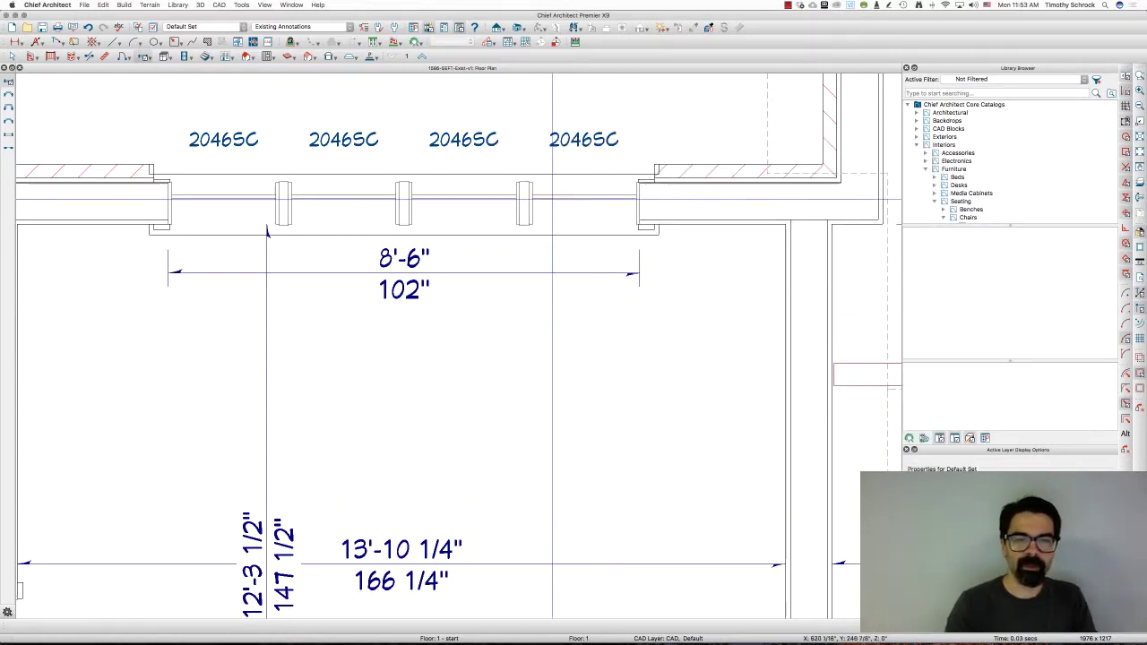
Step: Move the rightmost 2046SC window by setting the overall dimension across the four windows to 8'3.25"
{"action": "left_click", "coordinate": [558, 205]}
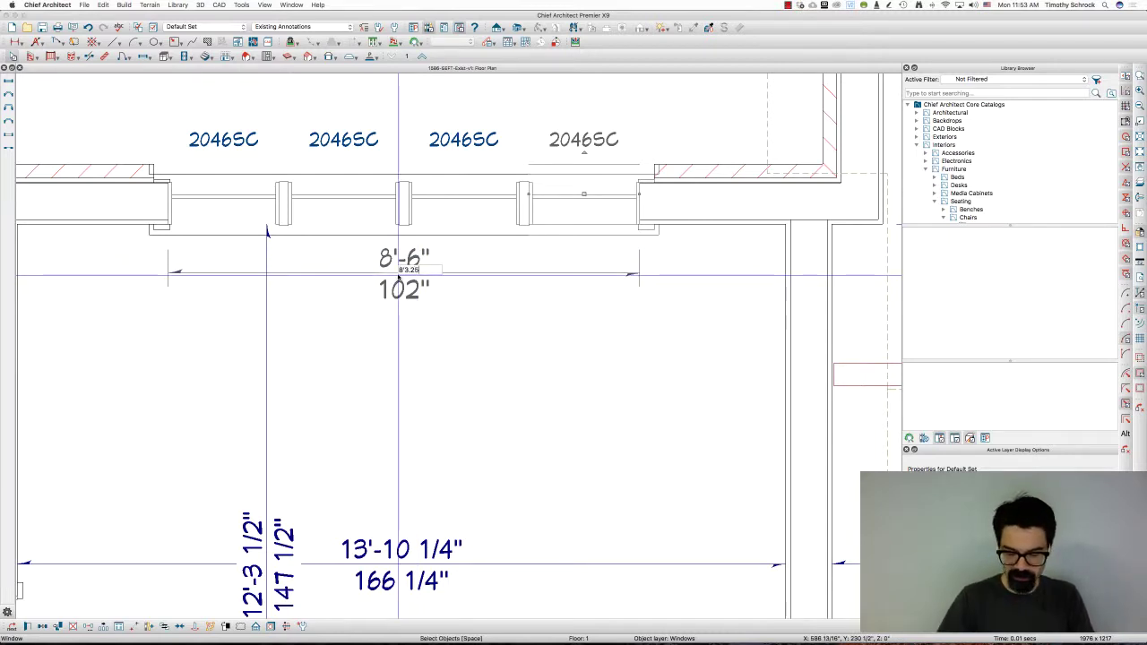
{"action": "key", "text": "Return"}
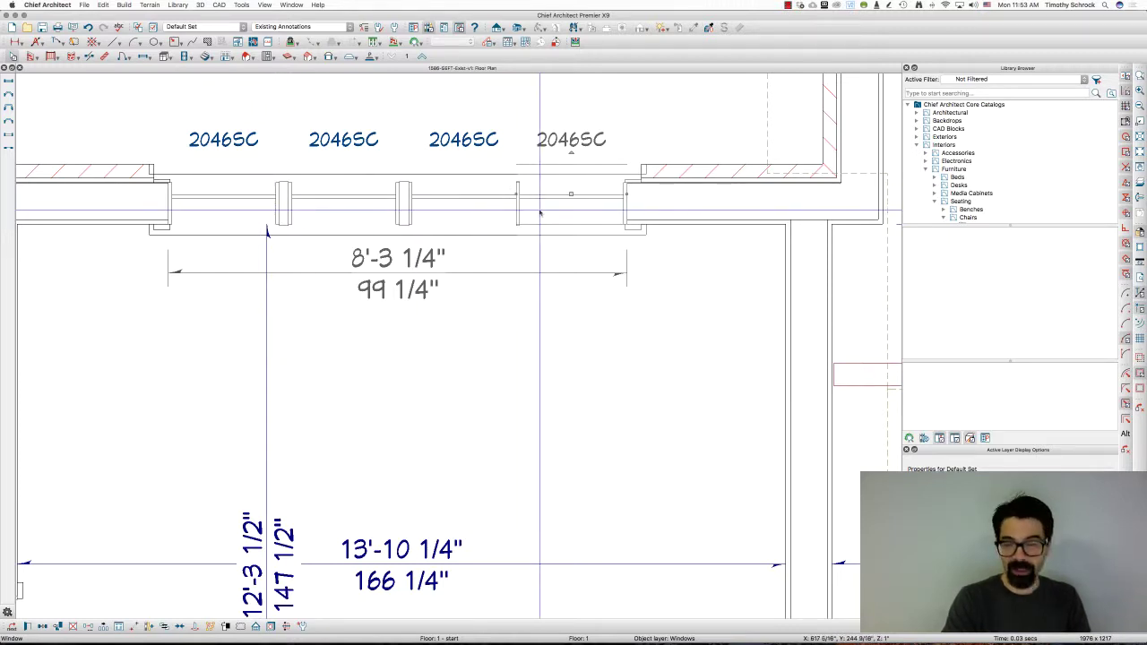
{"action": "key", "text": "space"}
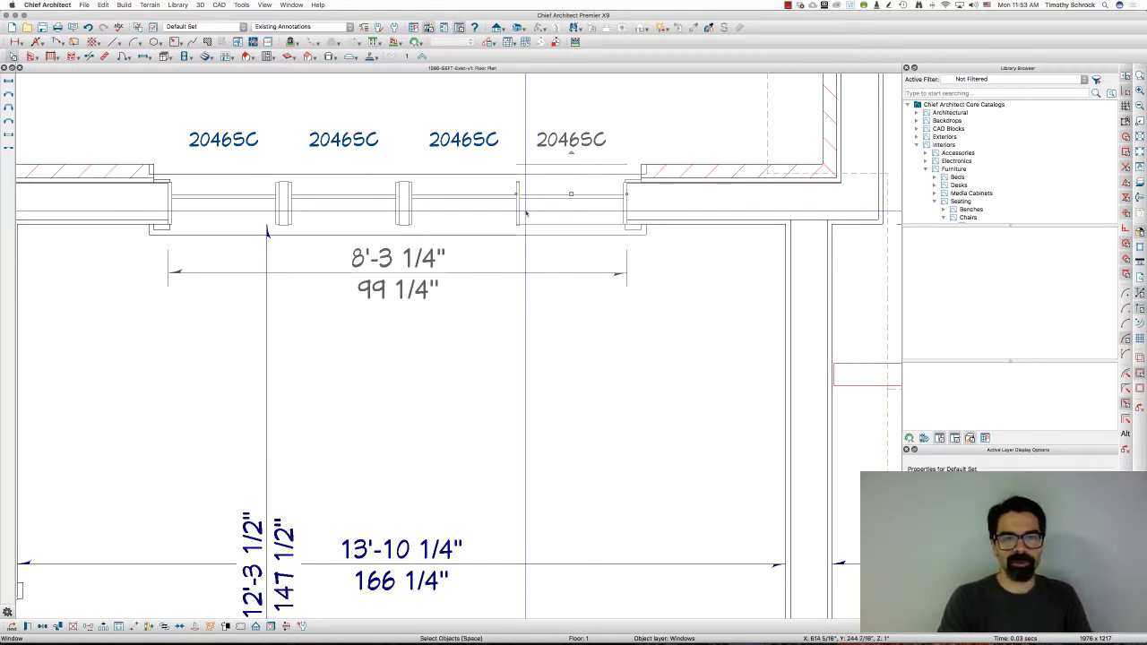
Step: Select all four 2046SC windows and distribute them with Space Evenly horizontally and Top Edges vertically
{"action": "left_click", "coordinate": [456, 205], "text": "shift"}
{"action": "left_click", "coordinate": [336, 205], "text": "shift"}
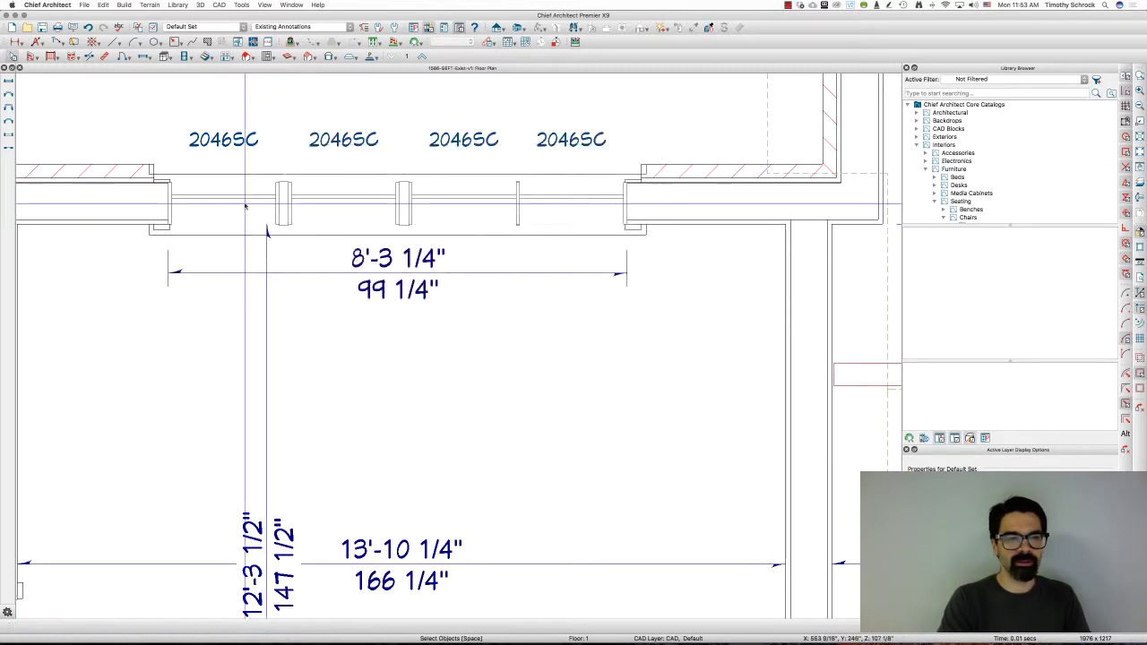
{"action": "left_click", "coordinate": [206, 199], "text": "shift"}
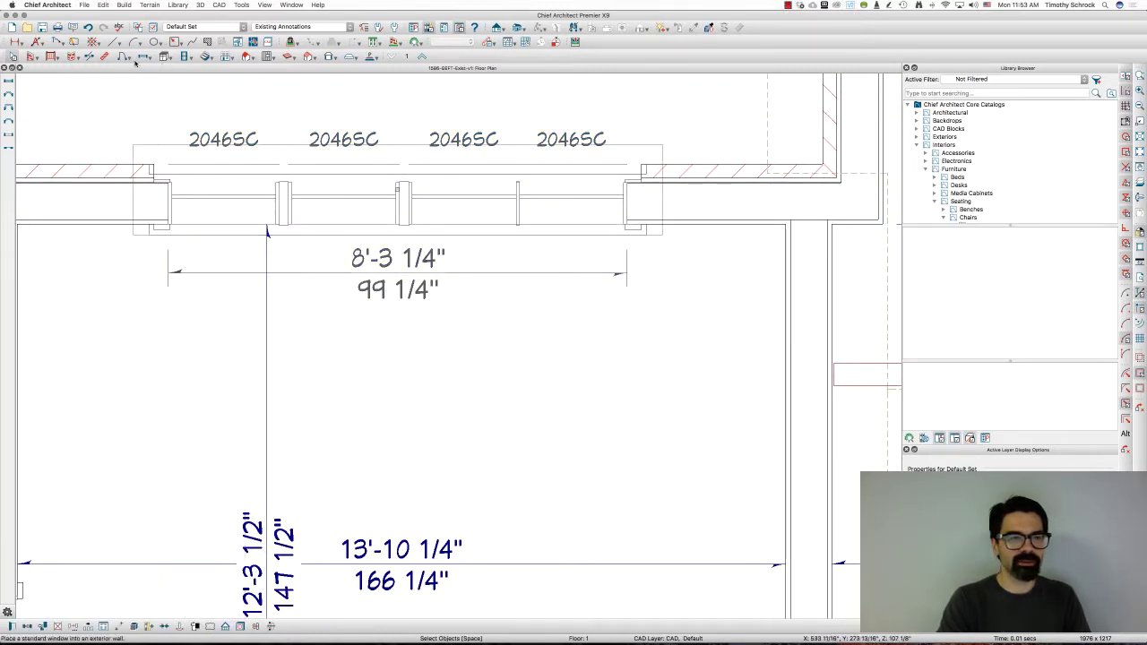
{"action": "key", "text": "w"}
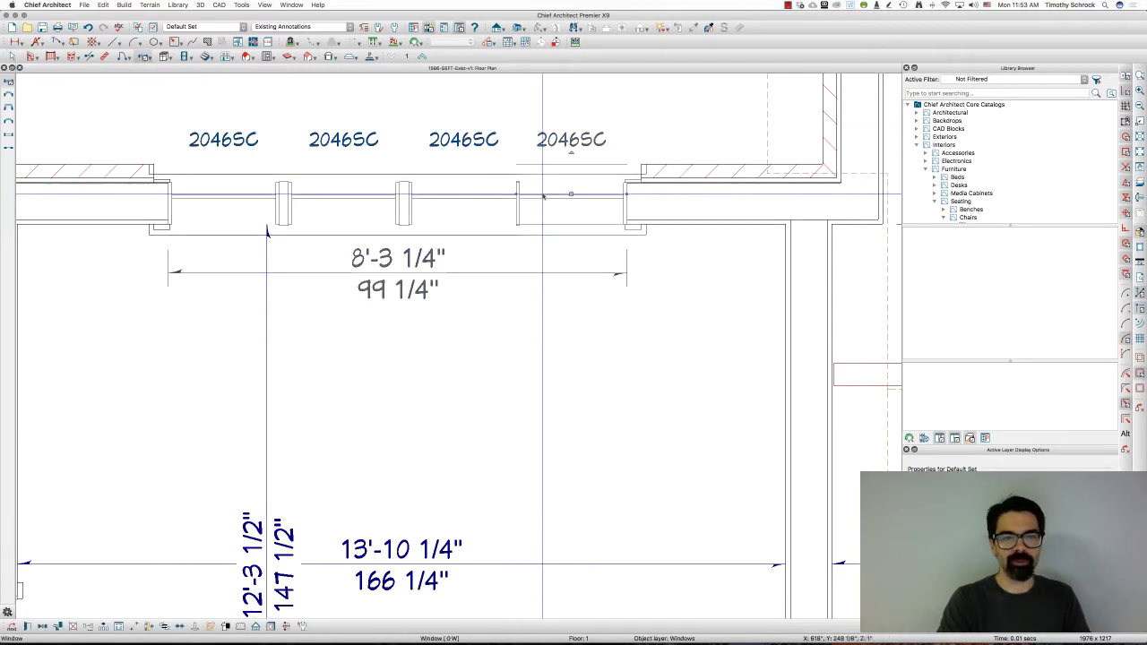
{"action": "left_click", "coordinate": [266, 231]}
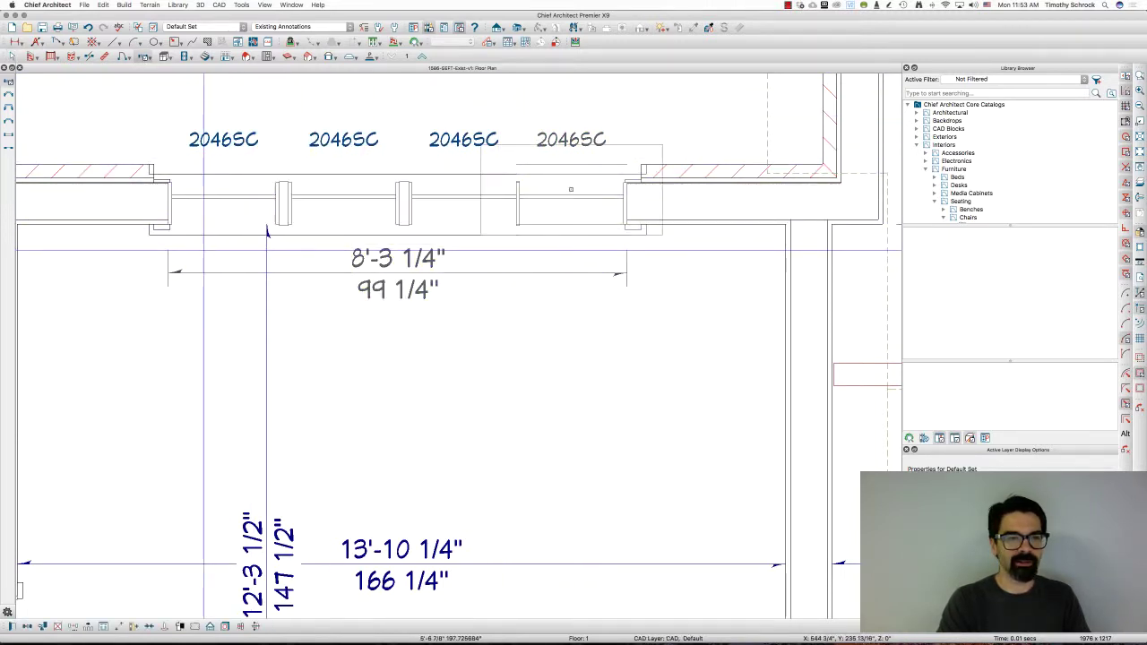
{"action": "left_click", "coordinate": [1139, 358]}
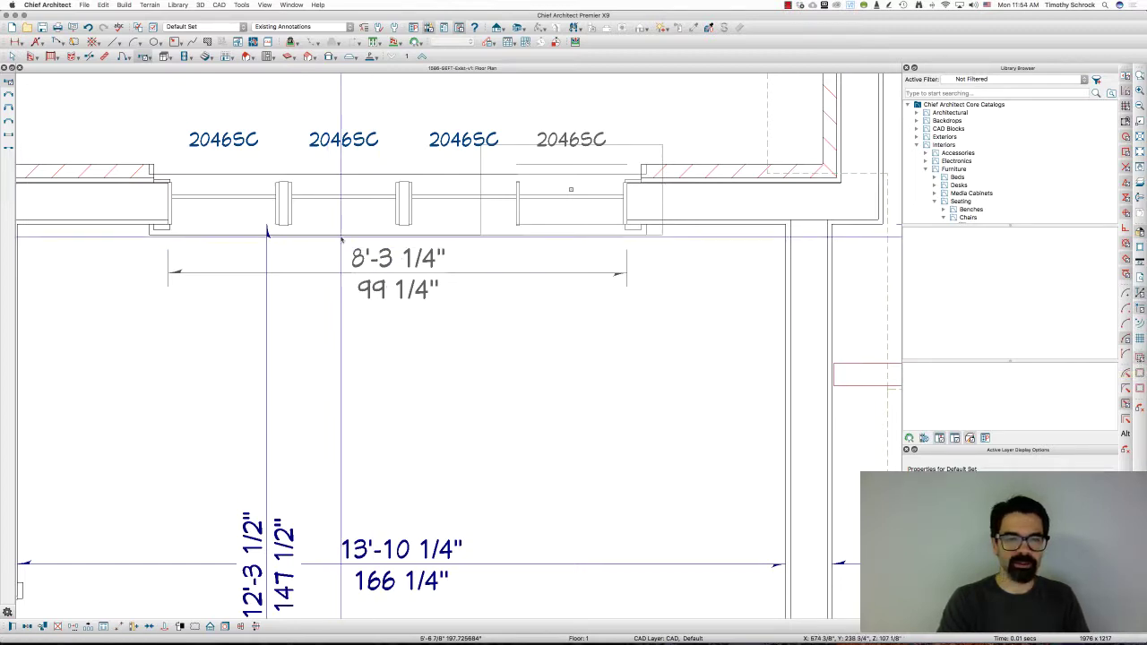
{"action": "left_click_drag", "start_coordinate": [459, 250], "coordinate": [202, 161]}
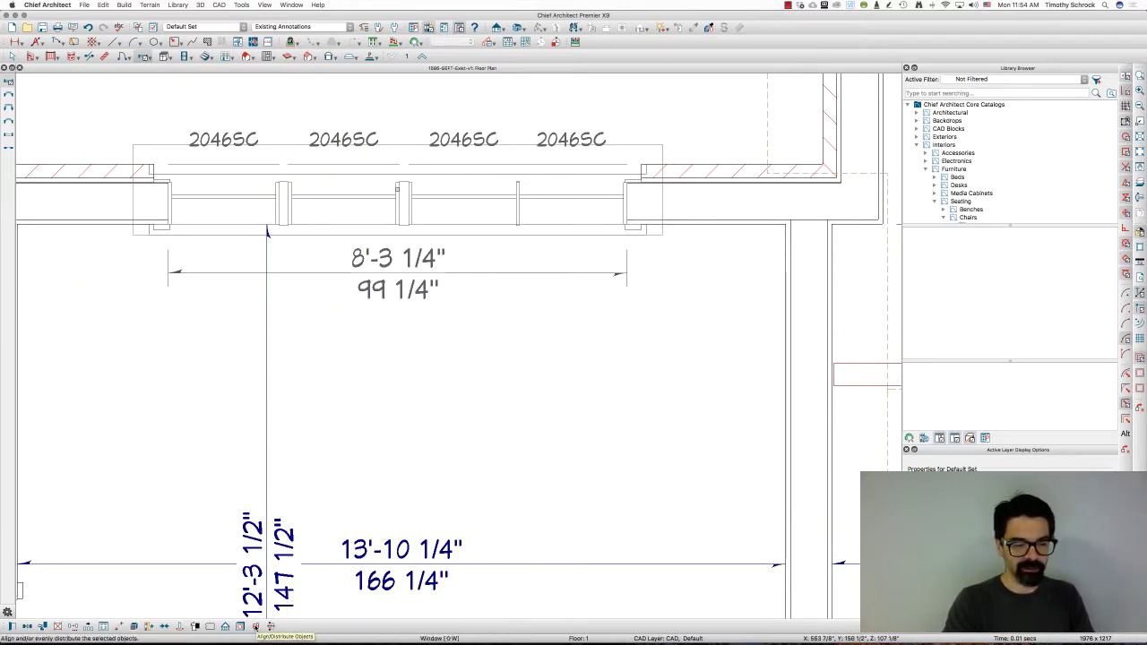
{"action": "left_click", "coordinate": [255, 626]}
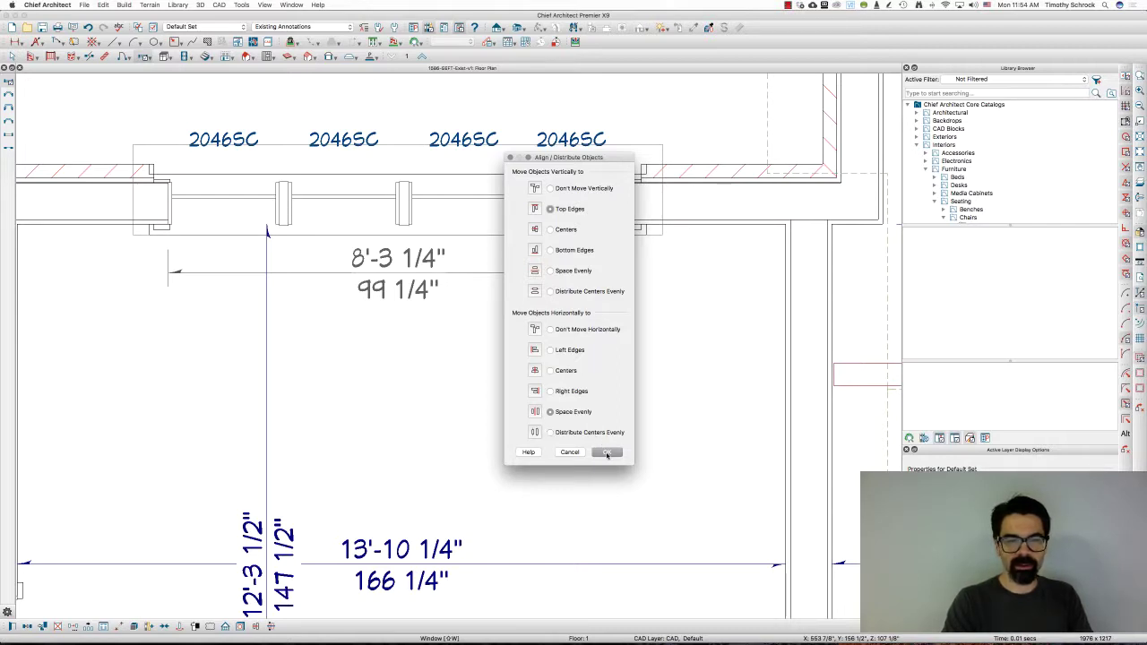
{"action": "left_click", "coordinate": [606, 452]}
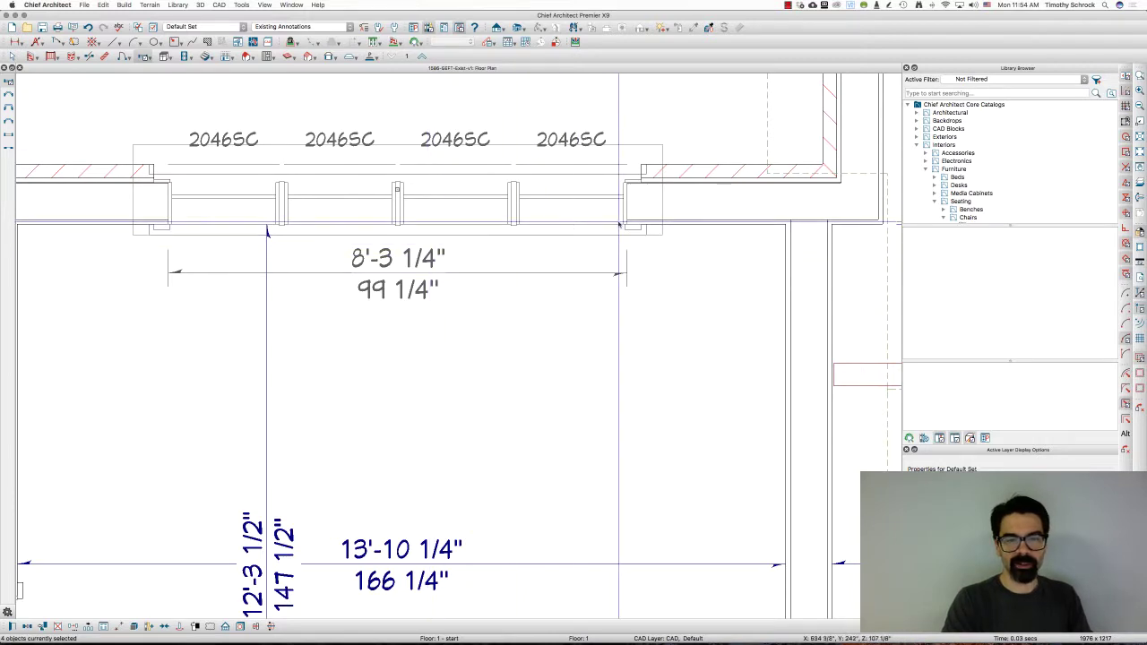
Step: Check the gaps between the four evenly spaced windows and combine them into one mulled window unit
{"action": "left_click", "coordinate": [455, 220]}
{"action": "scroll", "coordinate": [397, 307], "scroll_direction": "up", "scroll_amount": 3}
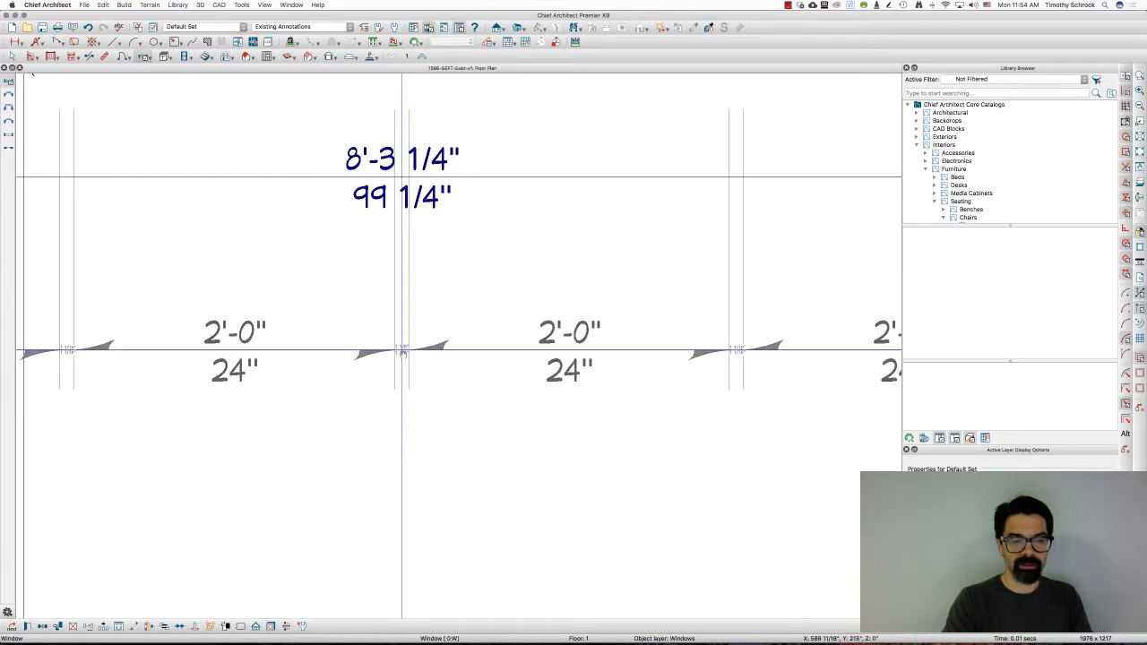
{"action": "scroll", "coordinate": [398, 354], "scroll_direction": "down", "scroll_amount": 5}
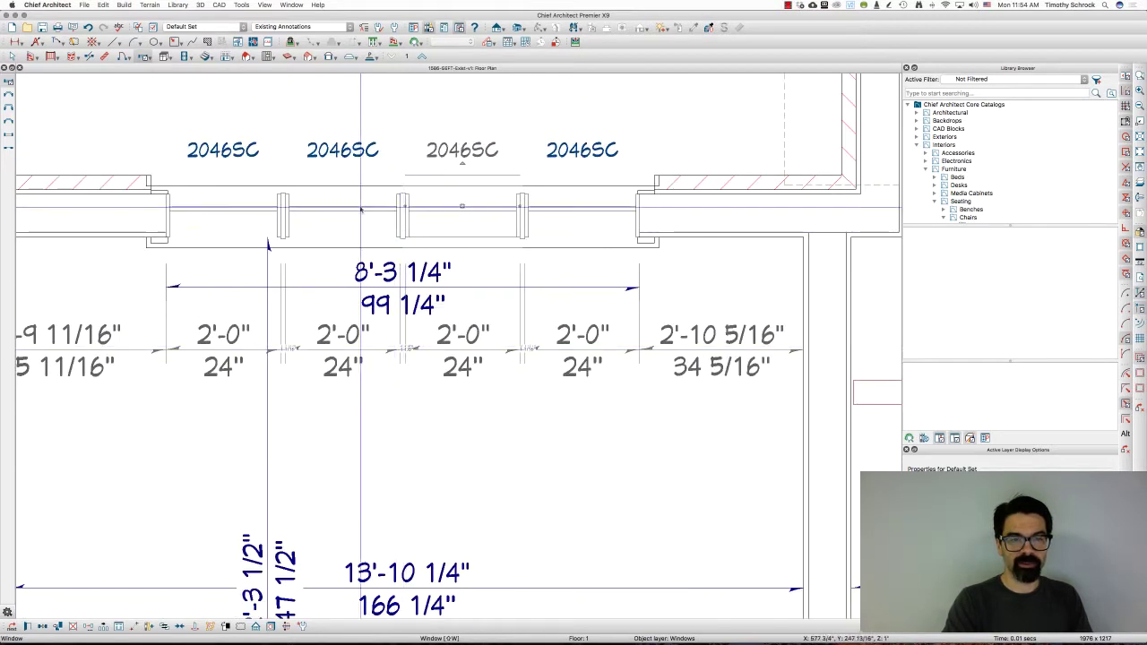
{"action": "left_click", "coordinate": [261, 214], "text": "shift"}
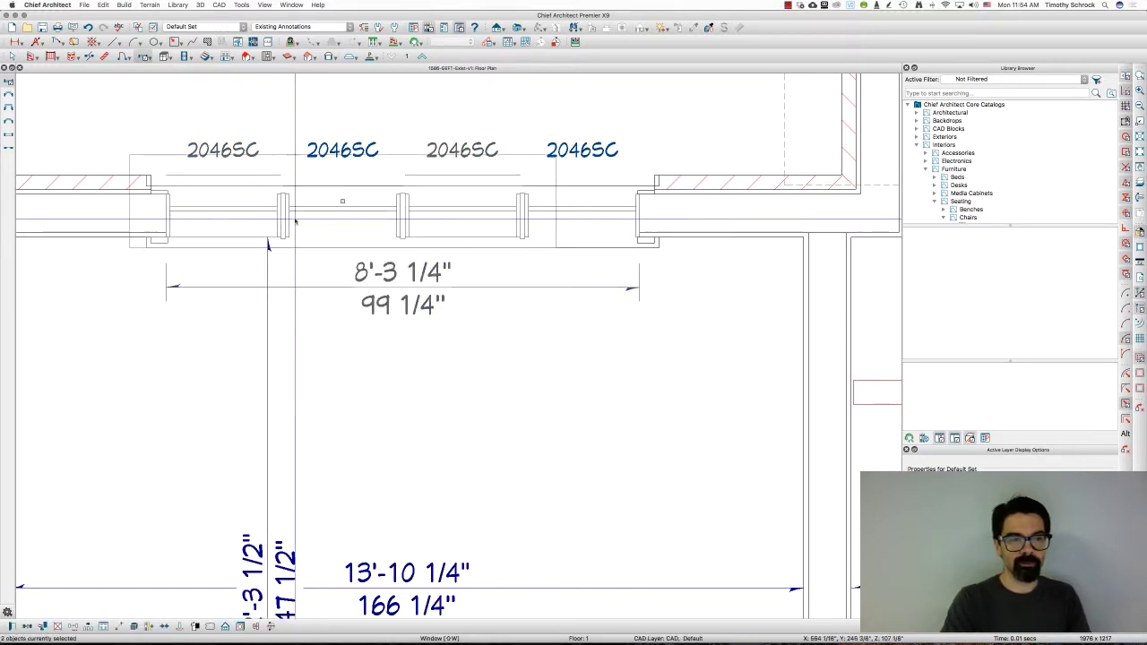
{"action": "left_click_drag", "start_coordinate": [246, 266], "coordinate": [267, 244]}
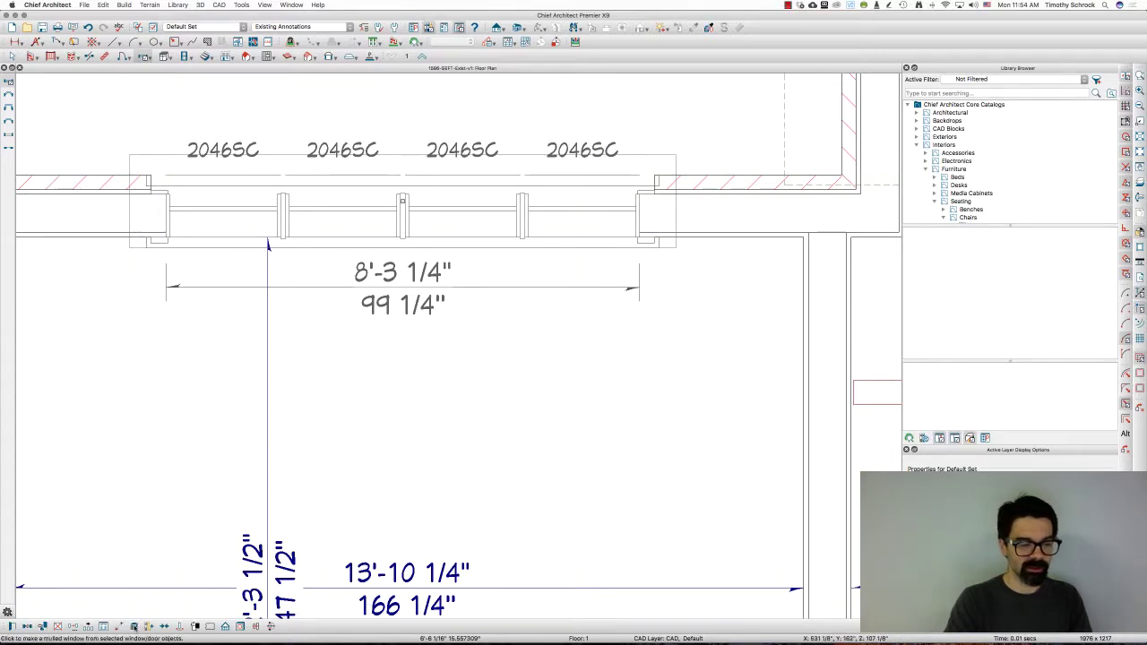
{"action": "key", "text": "m"}
{"action": "key", "text": "d"}
{"action": "scroll", "coordinate": [396, 215], "scroll_direction": "down", "scroll_amount": 4}
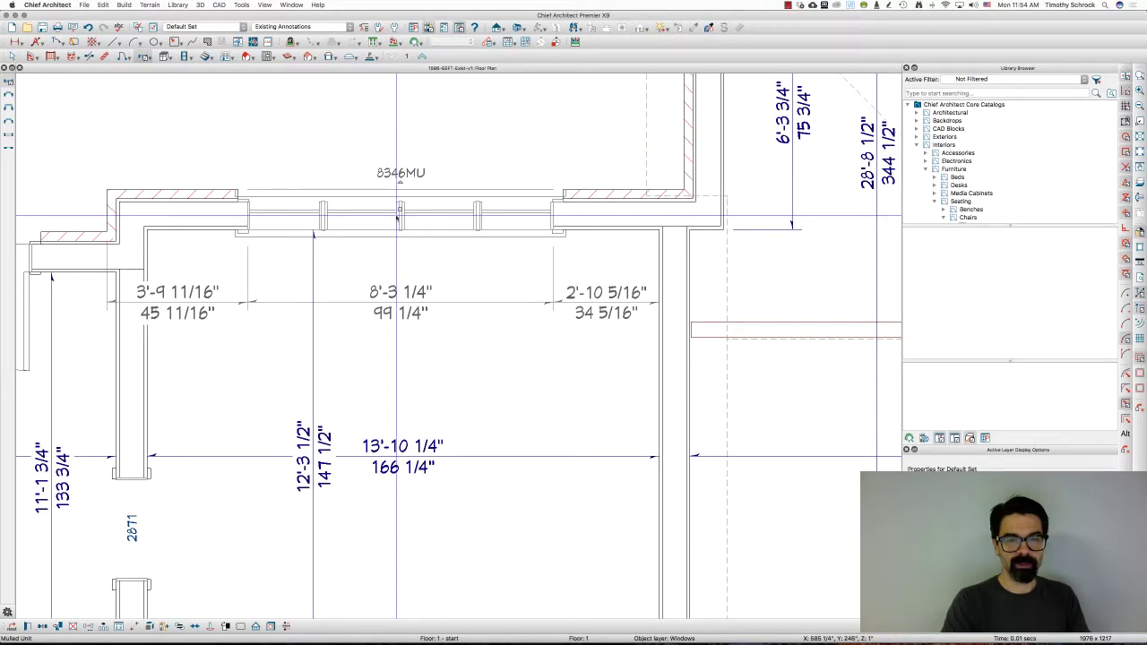